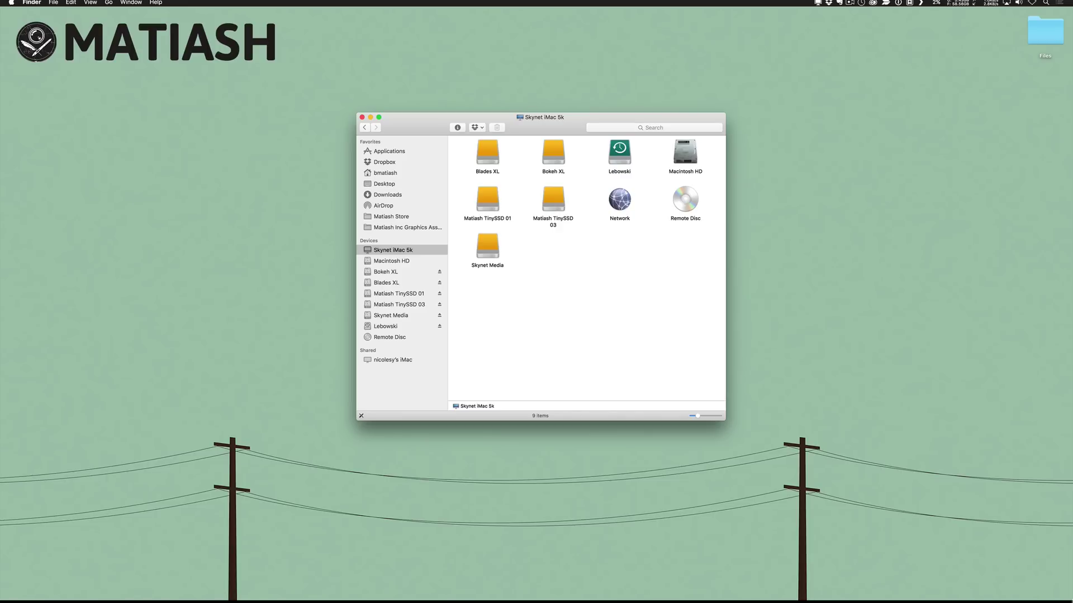
Eject the Matiash TinySSD 03 drive using its context menu.
left_click(554, 203)
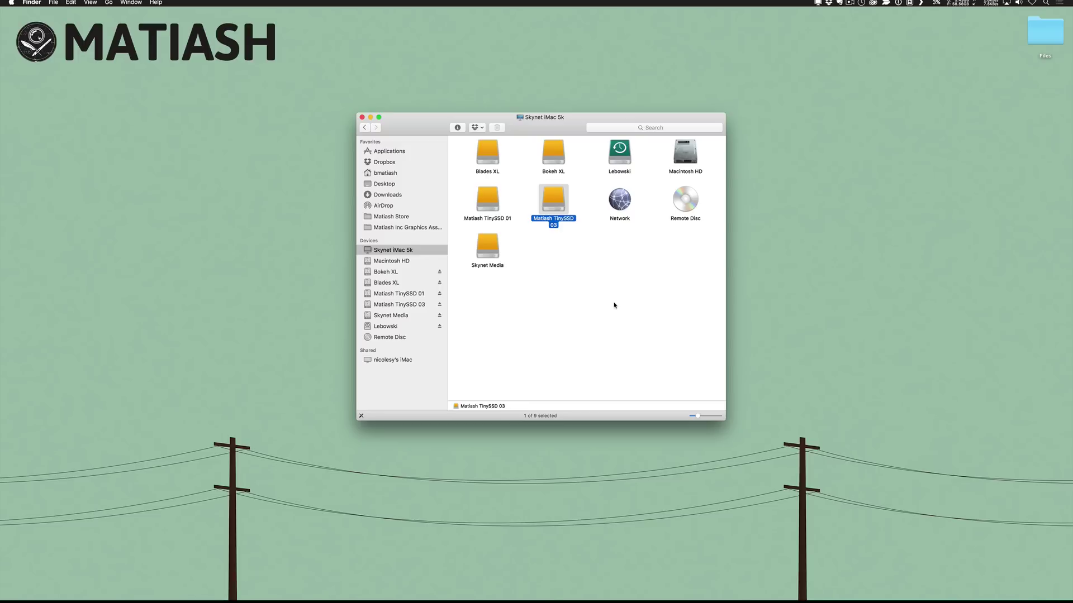
right_click(556, 206)
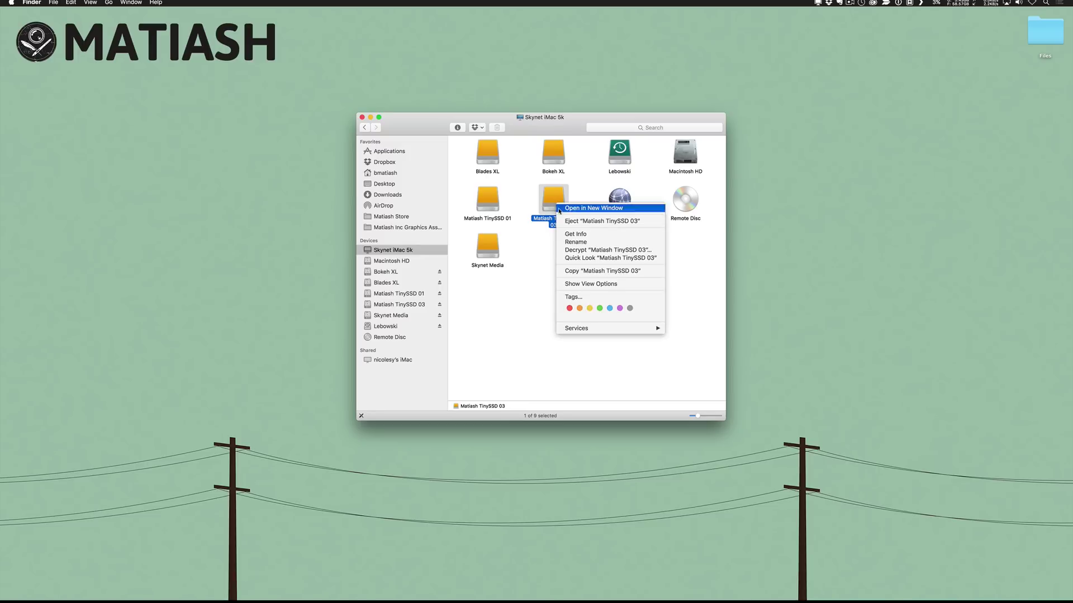
left_click(565, 221)
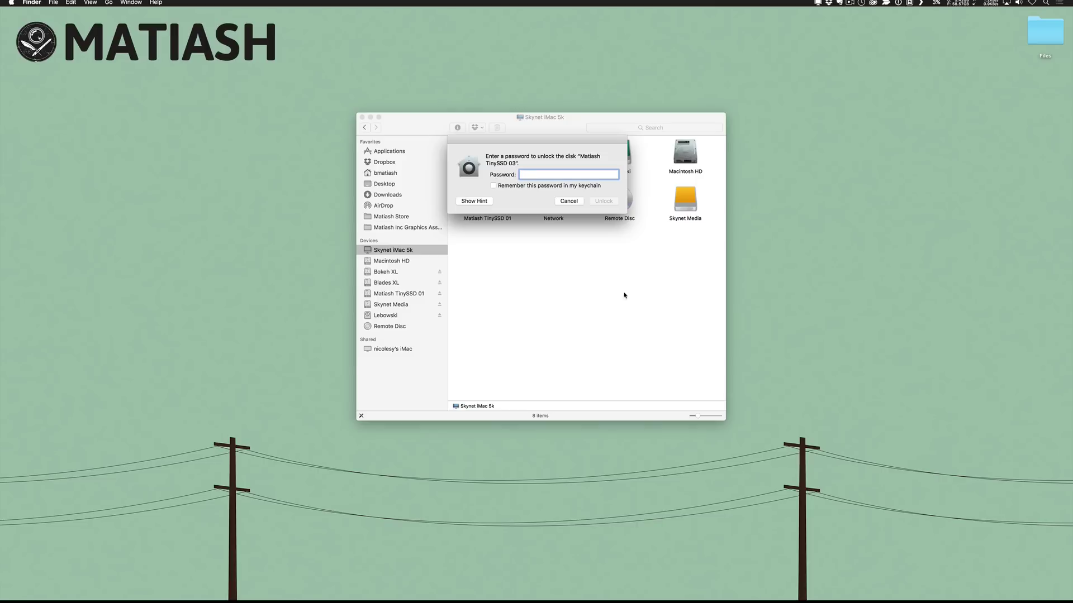
type("••••••••••••")
Enter the disk password at the unlock prompt to remount Matiash TinySSD 03.
key("Return")
type("•••••••••")
key("Return")
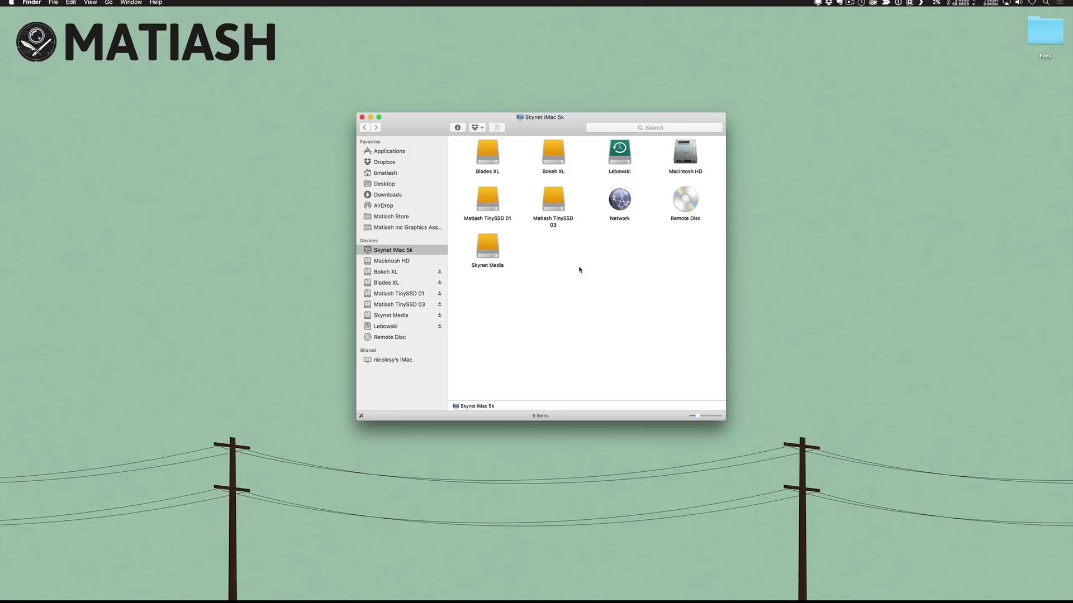
Select the Matiash TinySSD 01 drive and bring up its context menu.
left_click(553, 208)
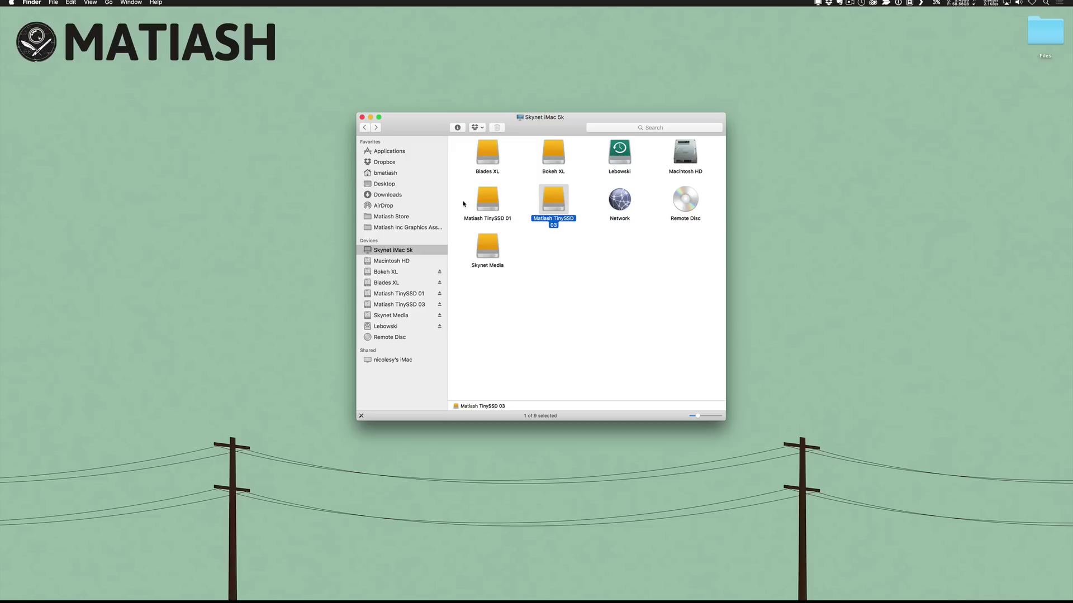
left_click(489, 201)
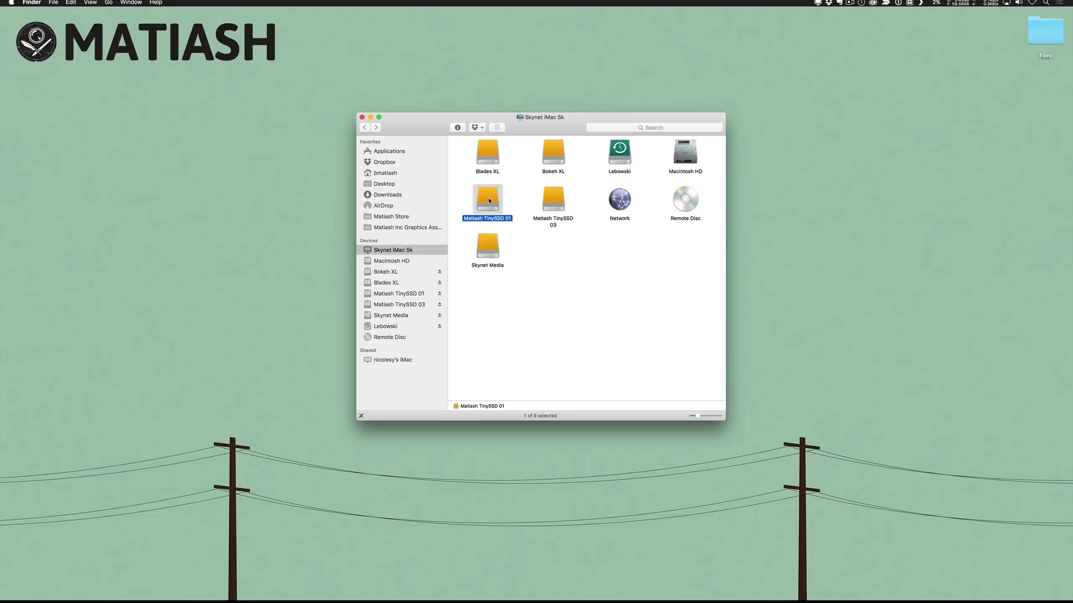
right_click(488, 200)
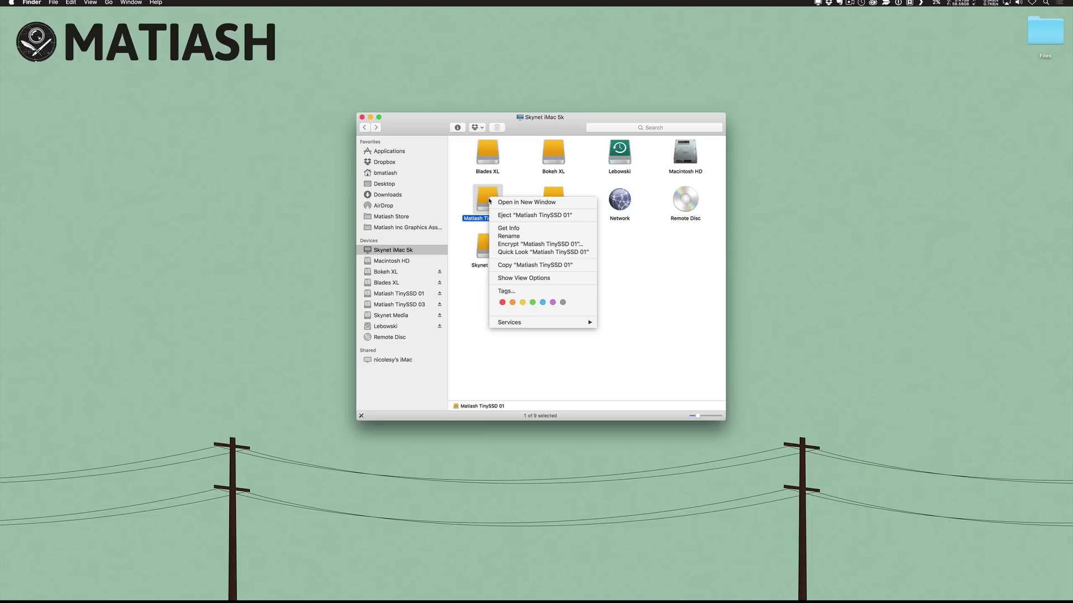
Encrypt Matiash TinySSD 01 with a new, verified password and the hint 'Password hint'.
left_click(587, 247)
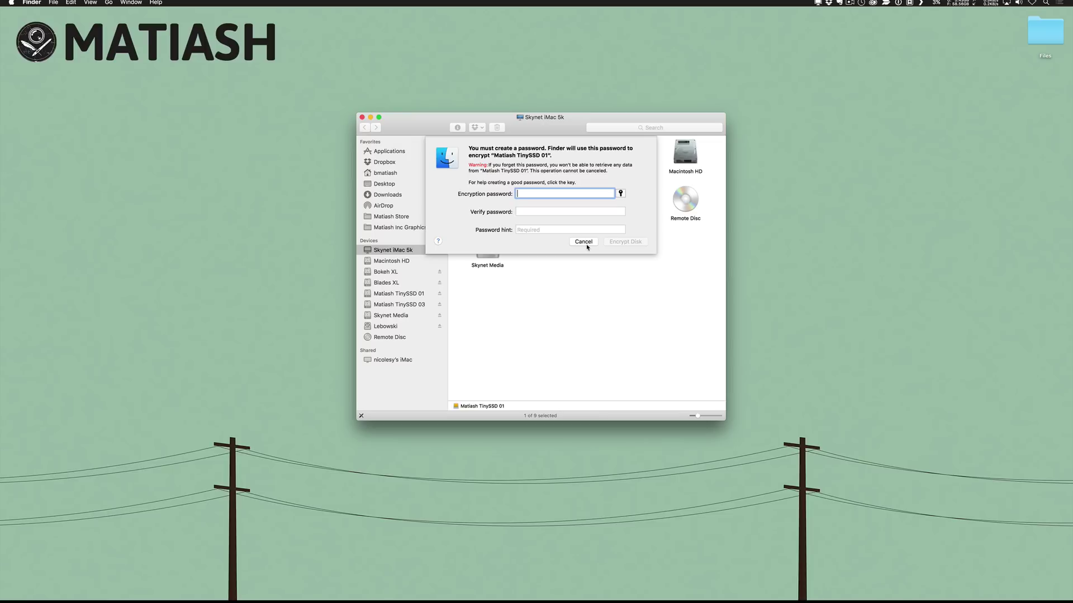
type("••••••••••••")
key("Tab")
key("Tab")
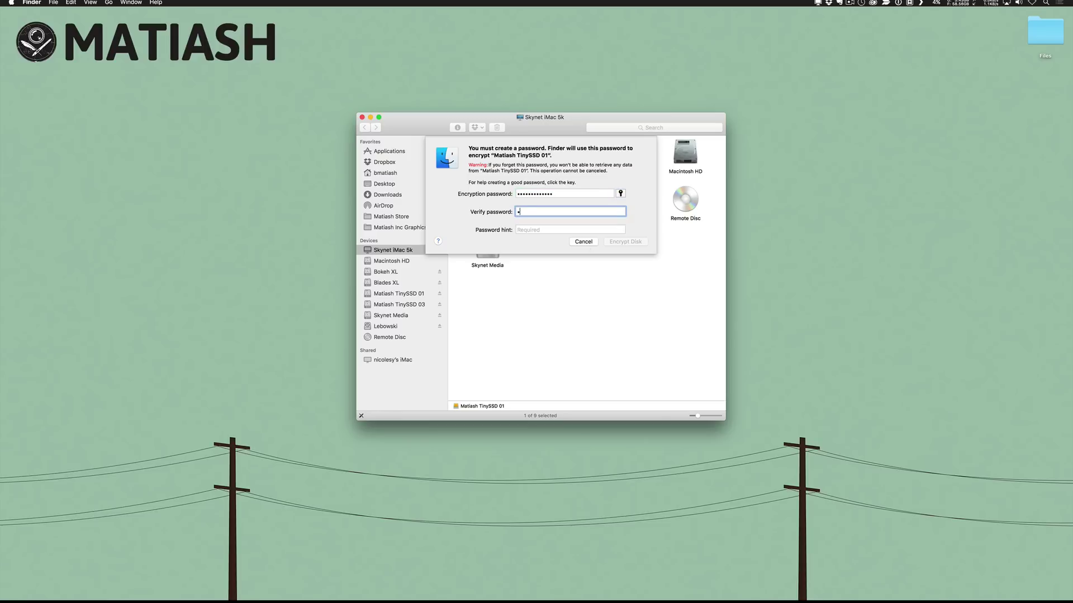
type("•••••••••••••")
key("Tab")
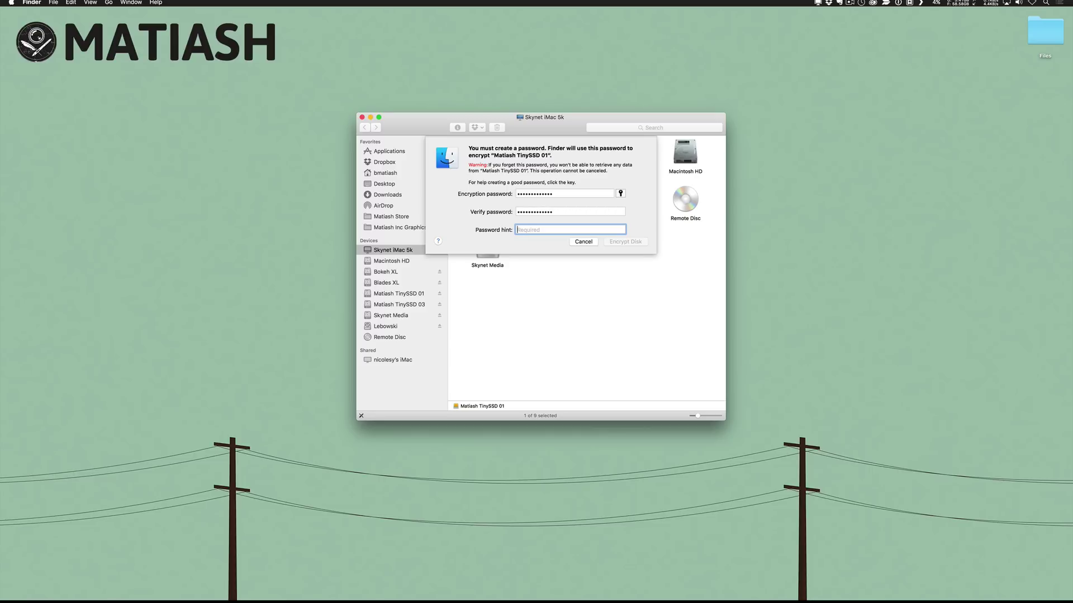
left_click(621, 194)
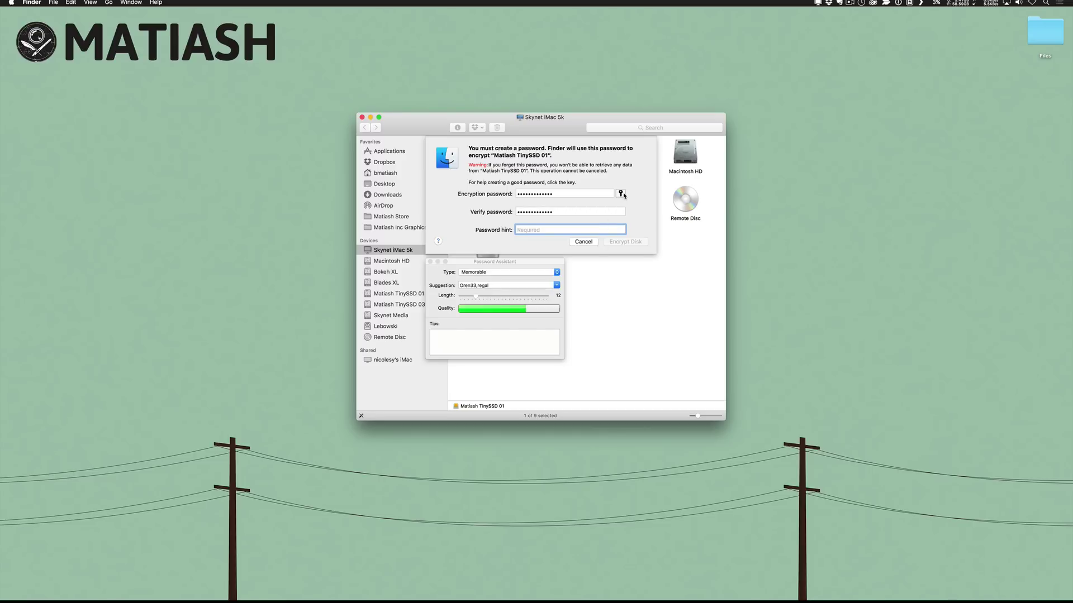
left_click(431, 262)
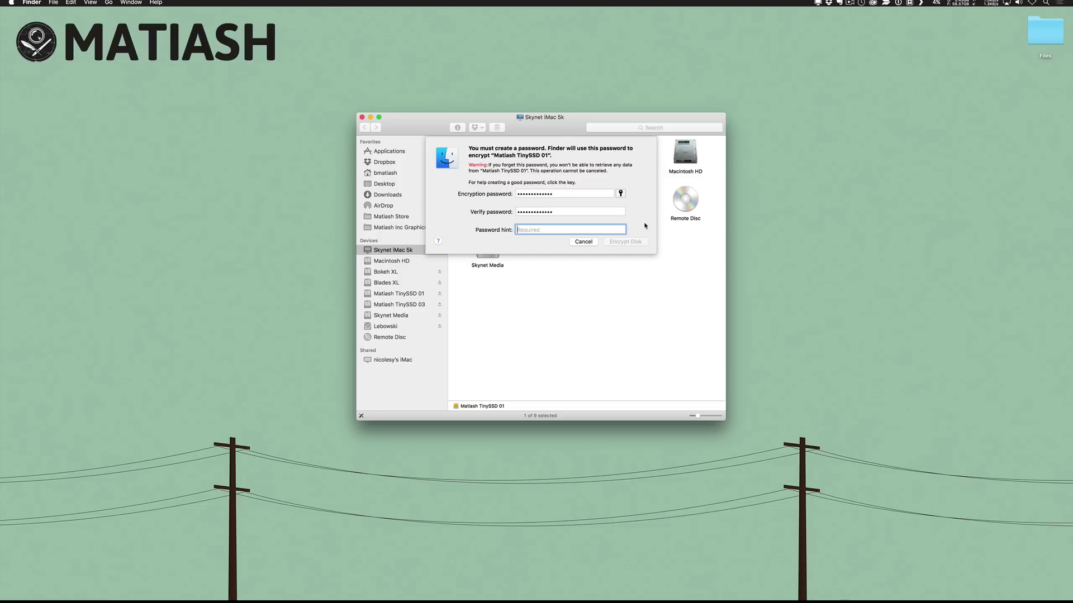
type("Password hint")
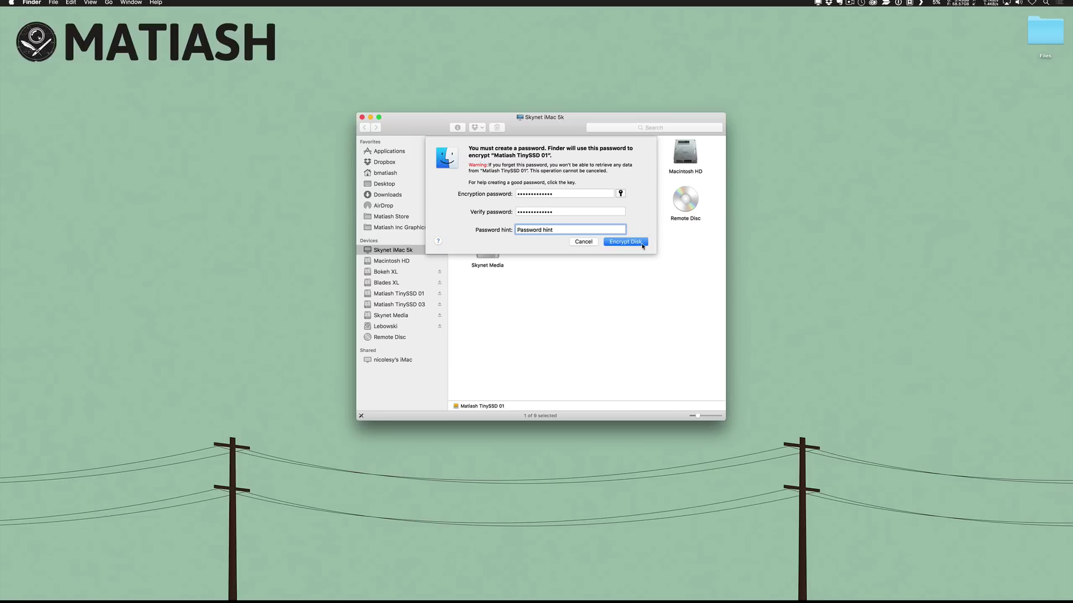
left_click(641, 246)
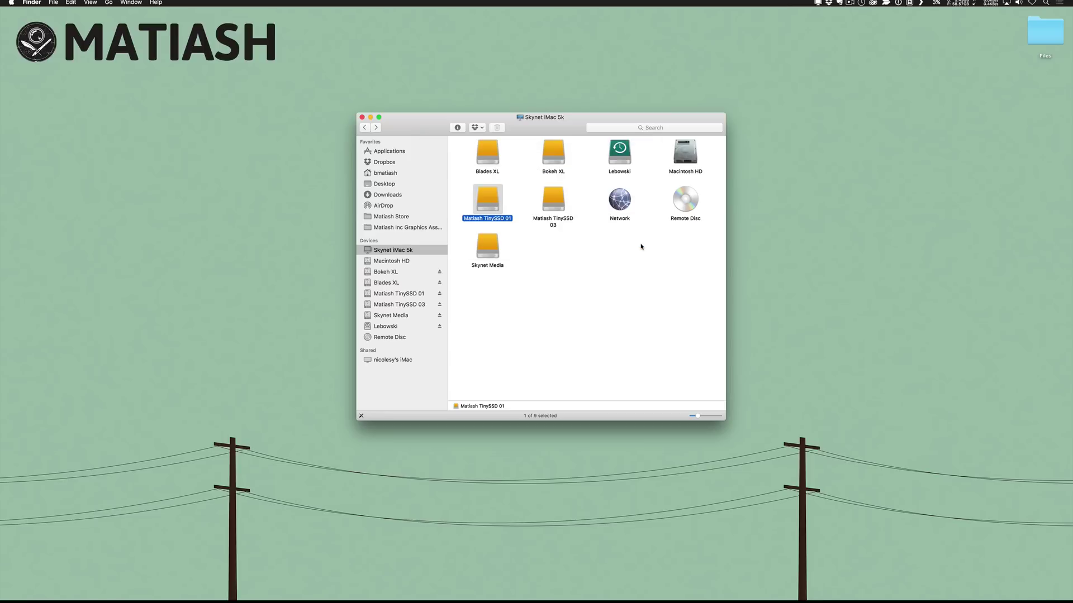
left_click(491, 206)
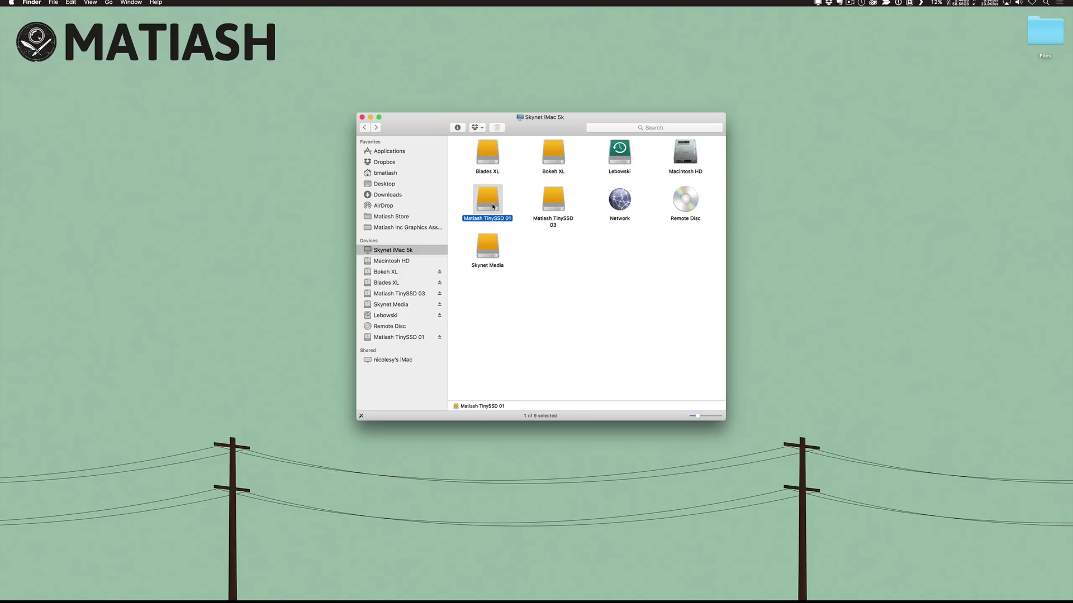
right_click(493, 207)
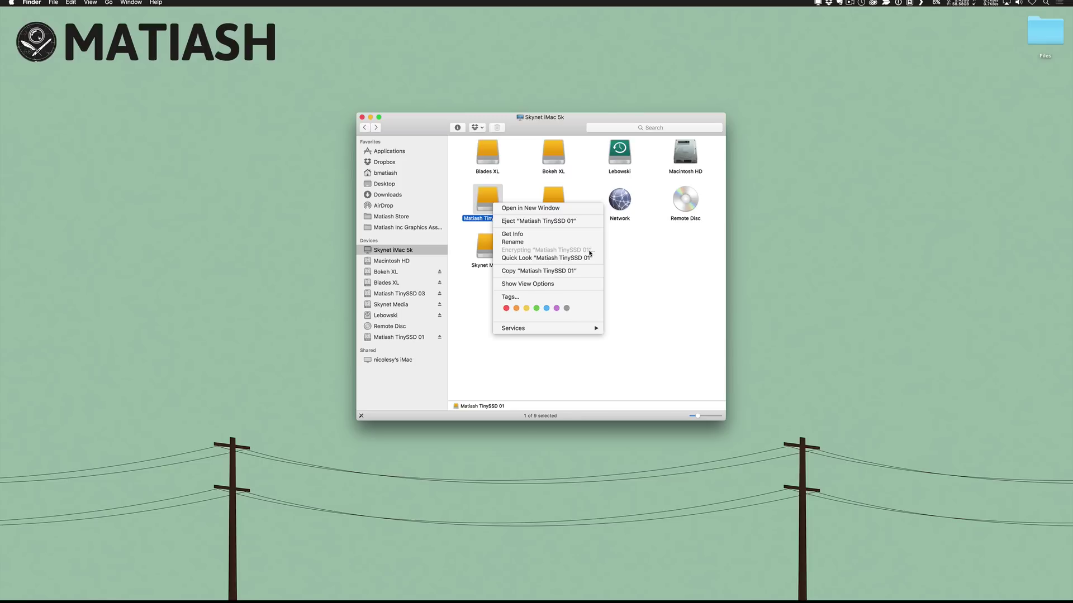
left_click(618, 254)
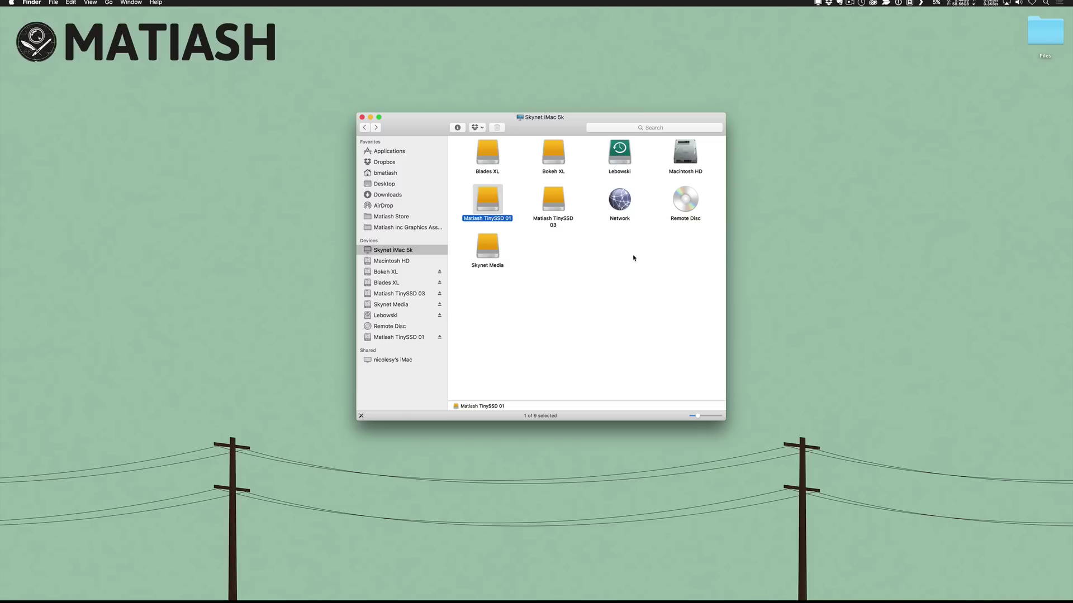
left_click(623, 258)
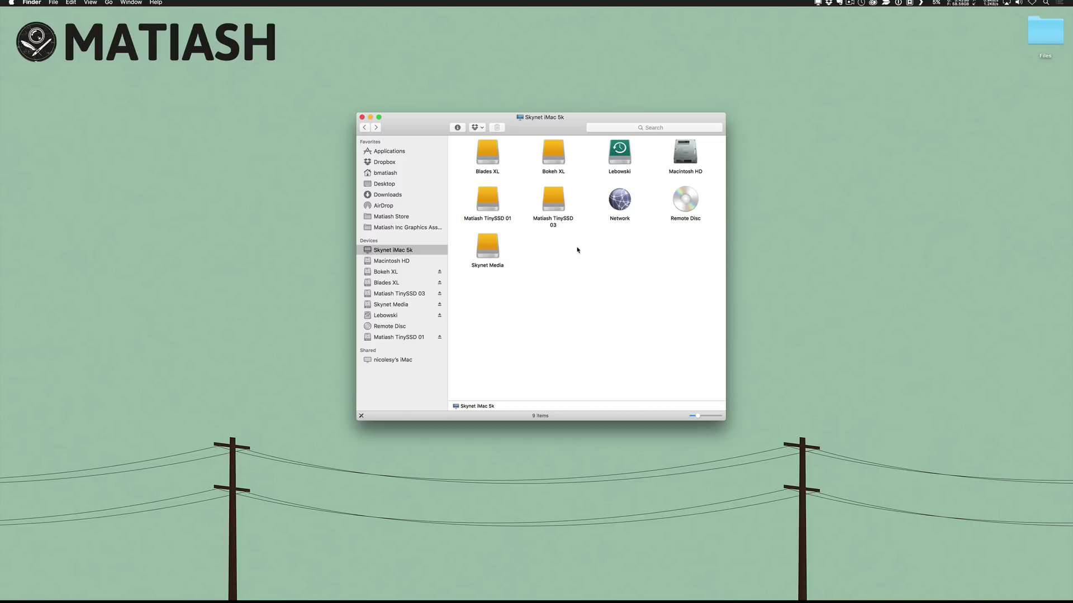
right_click(557, 204)
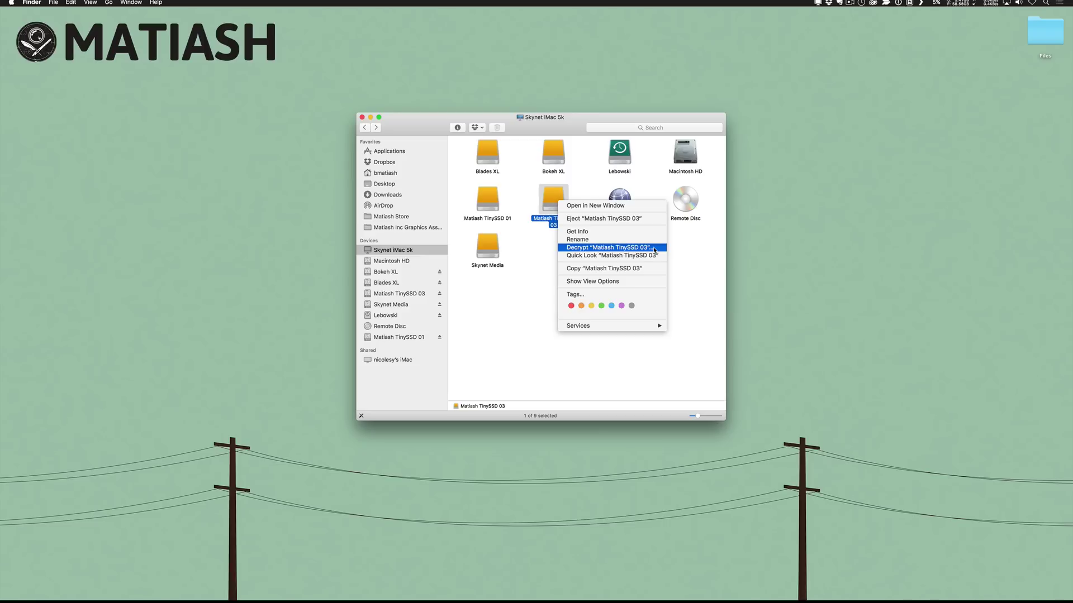
right_click(472, 190)
right_click(481, 201)
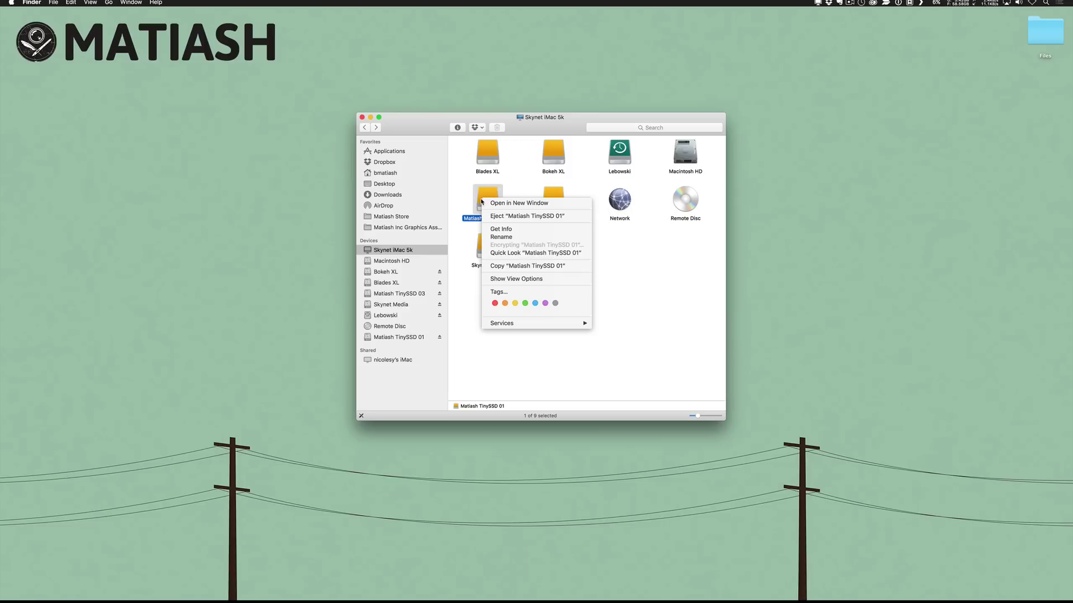
left_click(514, 187)
right_click(551, 200)
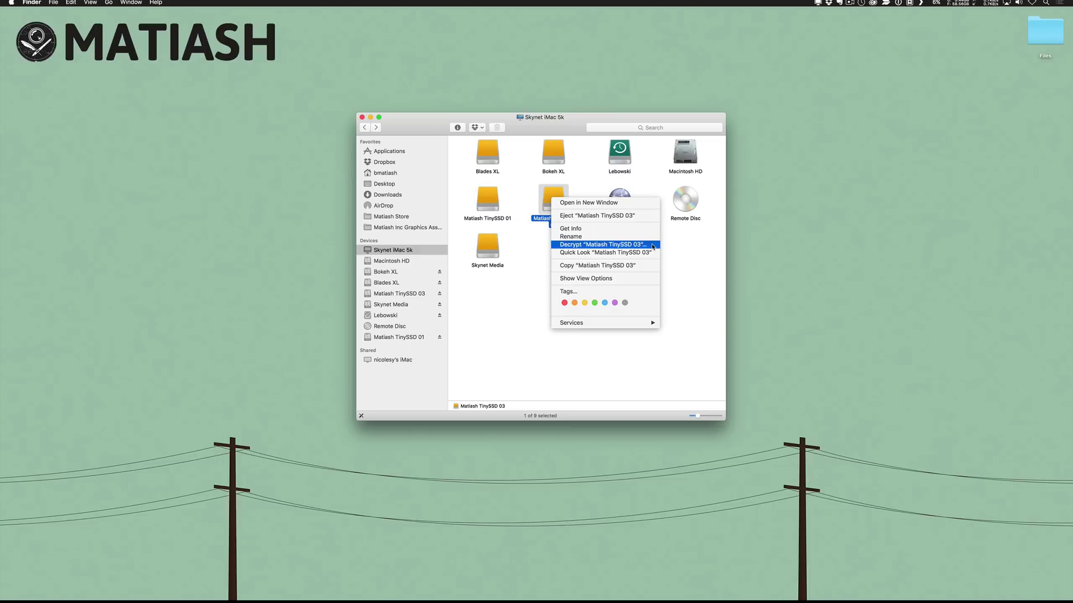
left_click(689, 247)
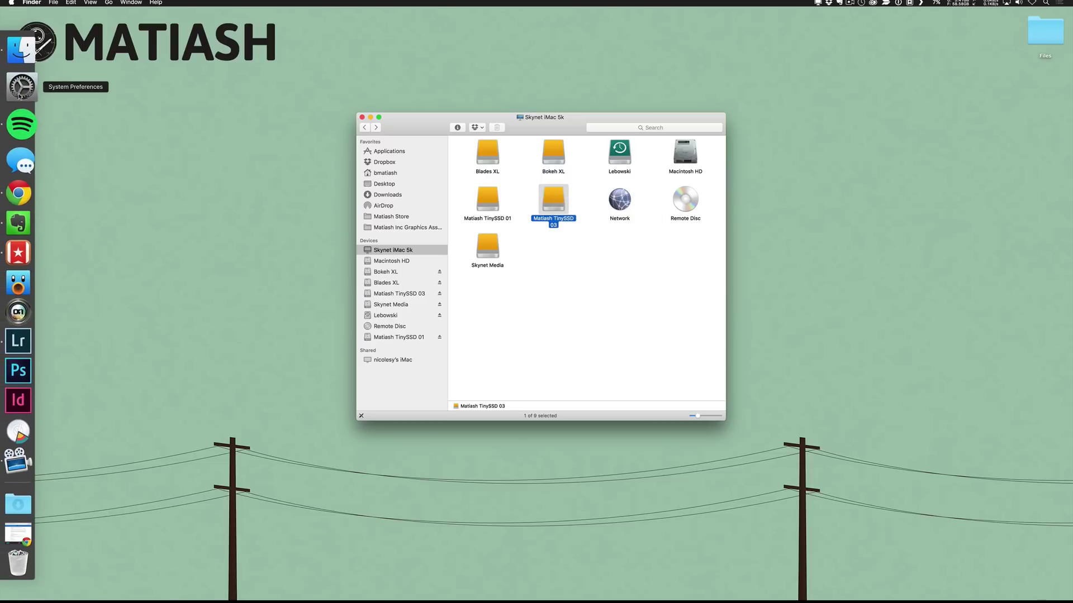
Launch System Preferences, center its window, close Finder, and open Security & Privacy.
left_click(22, 85)
left_click_drag(212, 154, 590, 117)
left_click(367, 117)
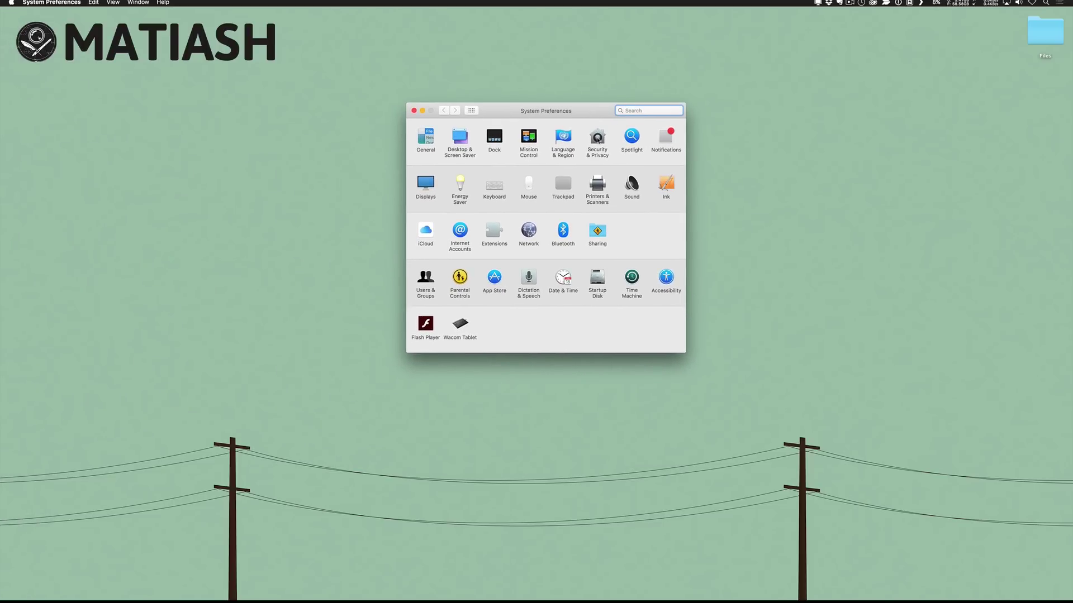
left_click(599, 140)
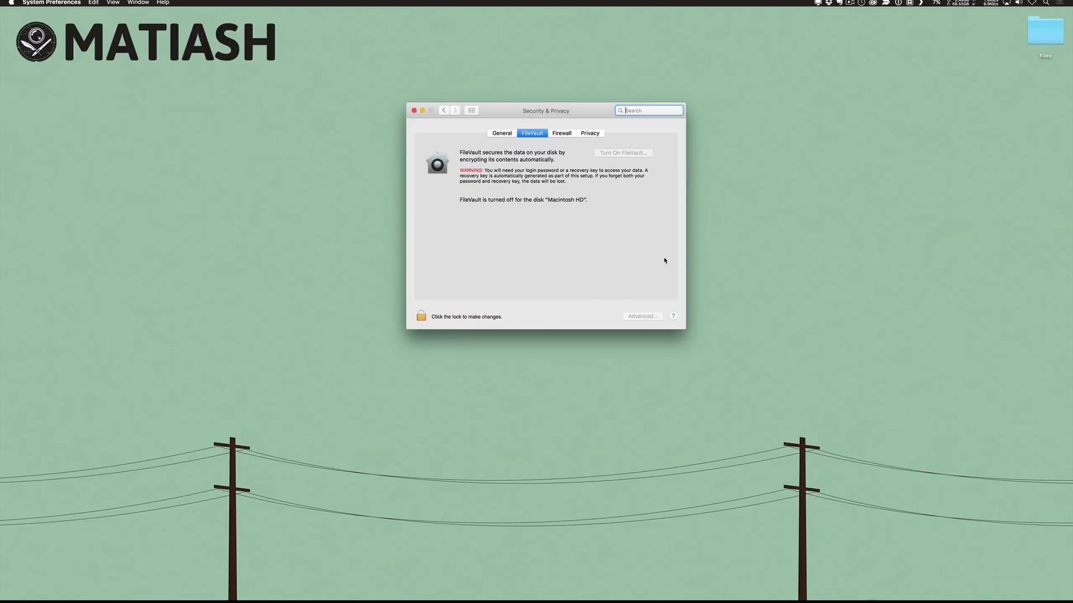
Unlock Security & Privacy with the admin password, cancel turning on FileVault, and close it.
left_click(422, 317)
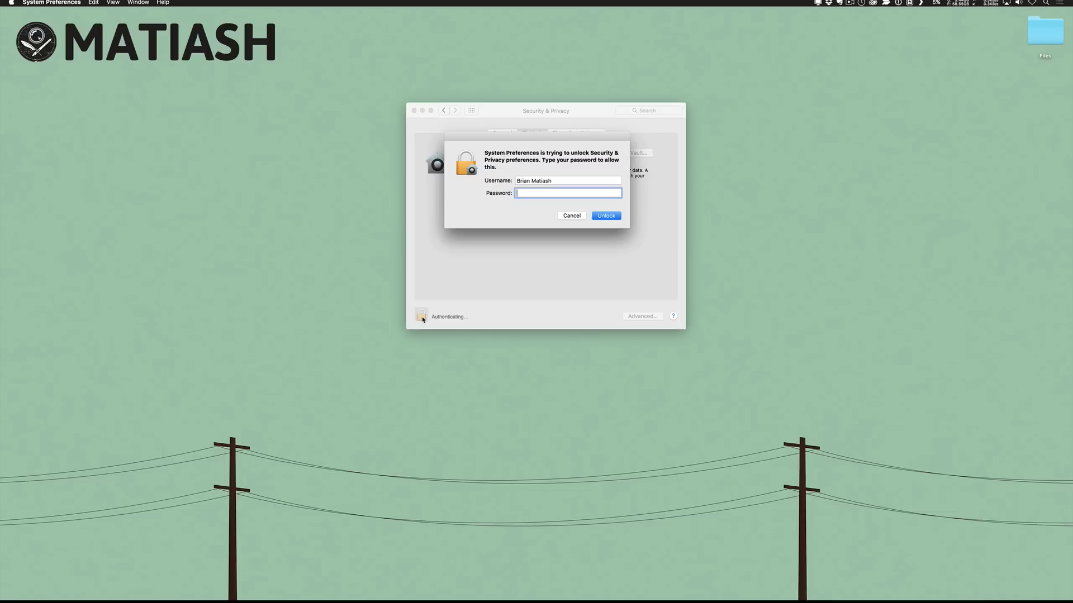
type("••••••••••")
key("Return")
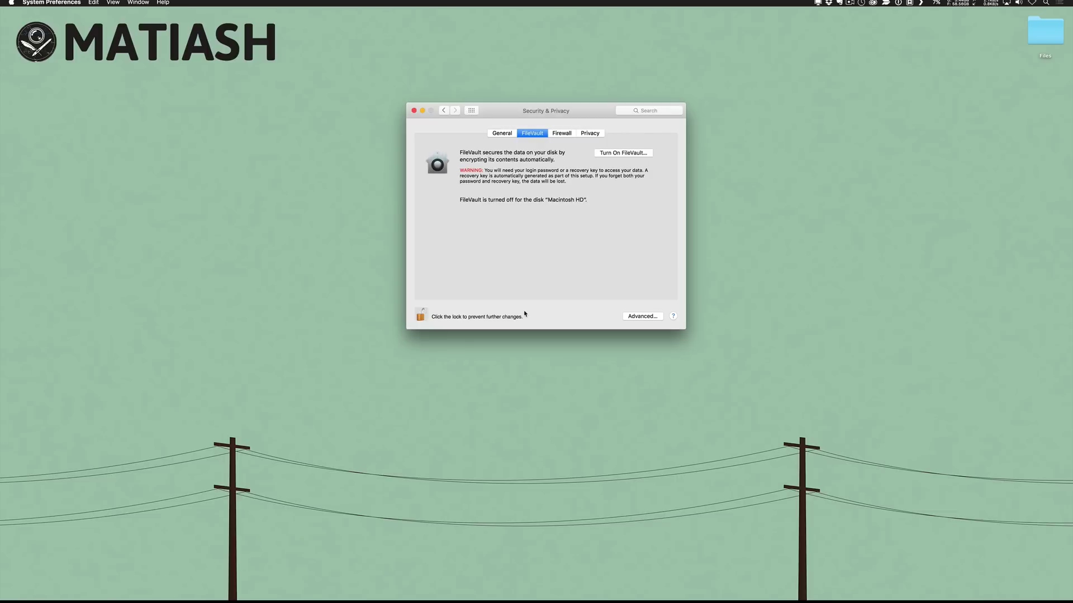
left_click(635, 155)
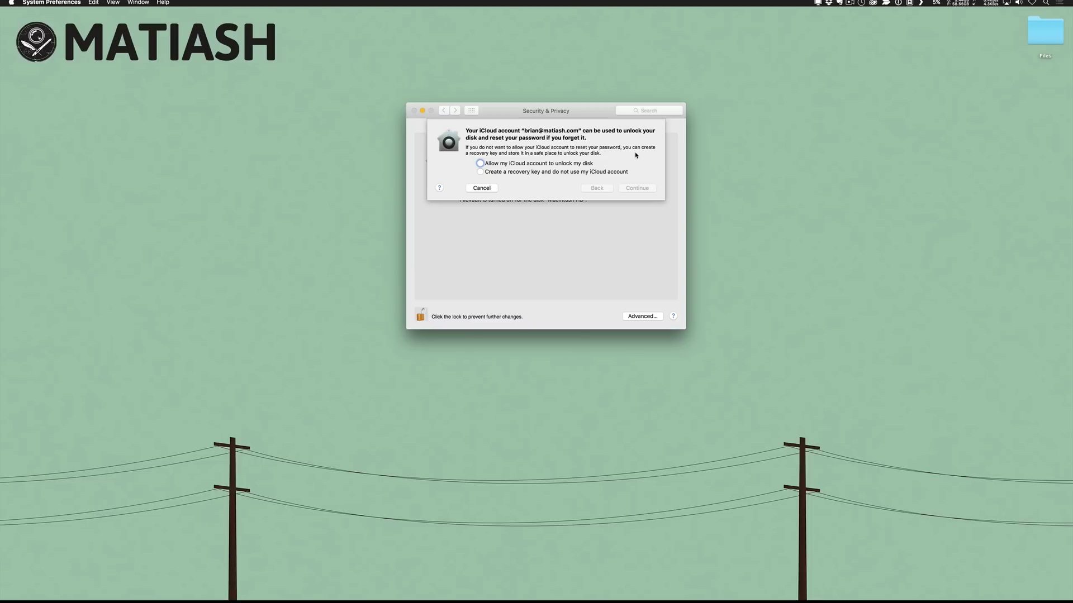
left_click(482, 189)
left_click(414, 111)
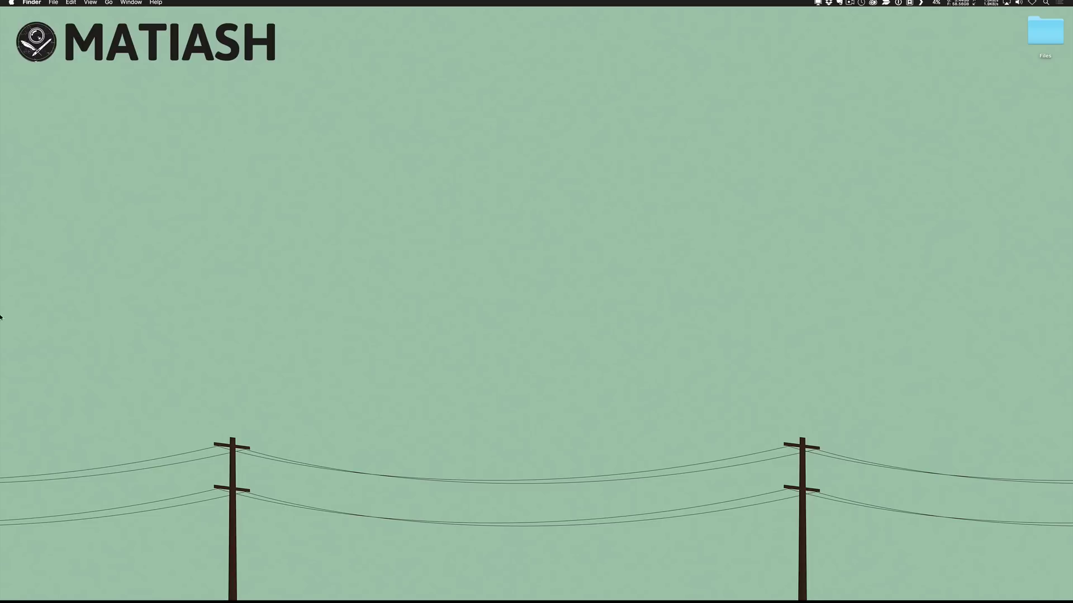
Restore the minimized Chrome window showing the BitLocker Drive Encryption help page.
mouse_move(1, 317)
left_click(12, 512)
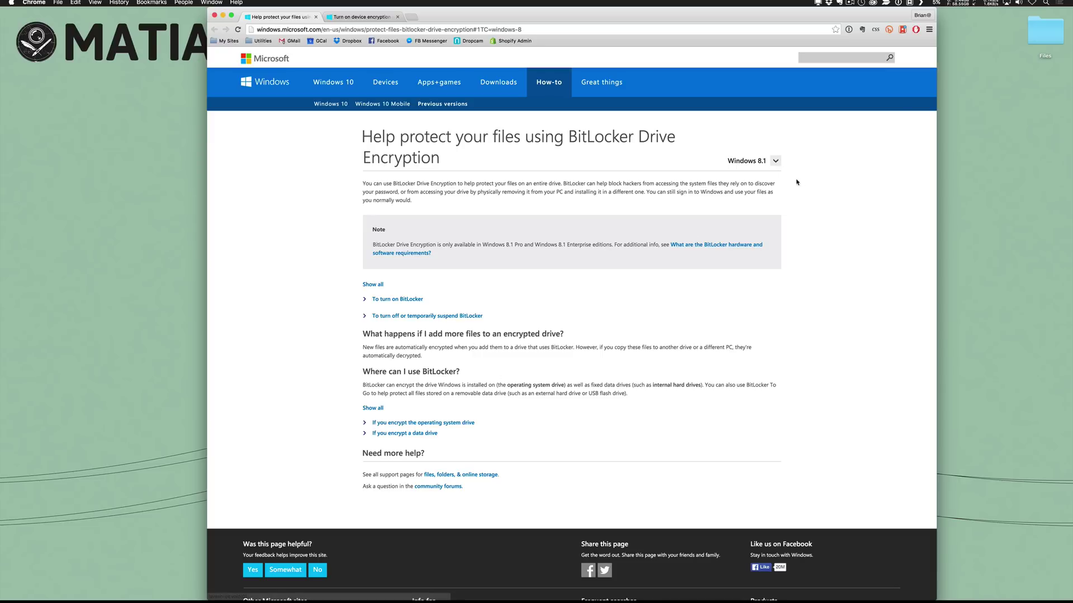
Expand the 'To turn on BitLocker' instructions and skim through them.
left_click(392, 300)
scroll(793, 300, "down", 3)
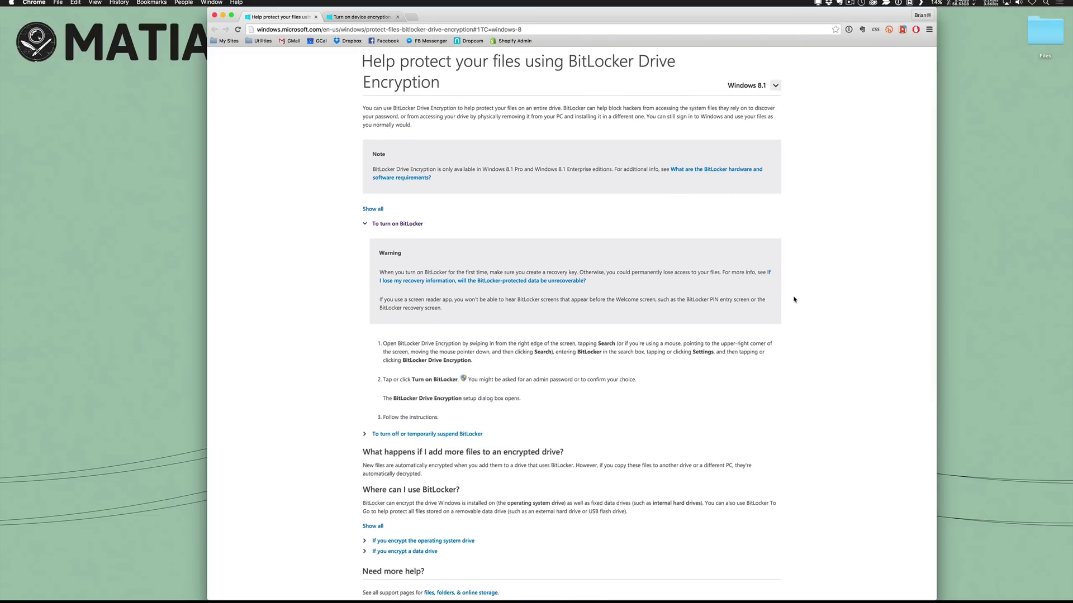
scroll(794, 300, "up", 3)
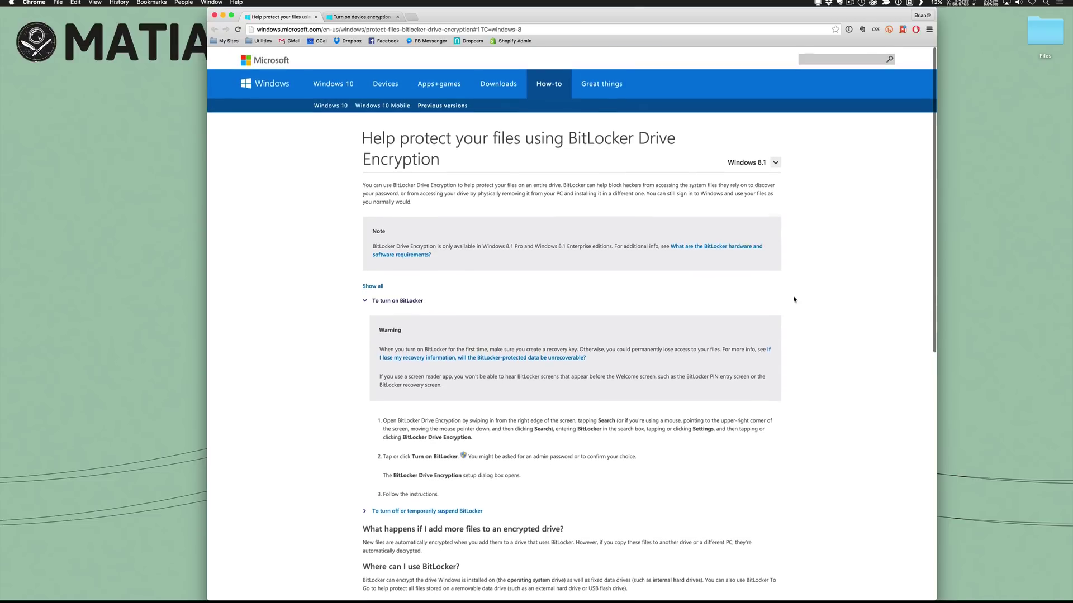
Switch to the 'Turn on device encryption' tab and highlight the encryption-key sentence.
left_click(386, 17)
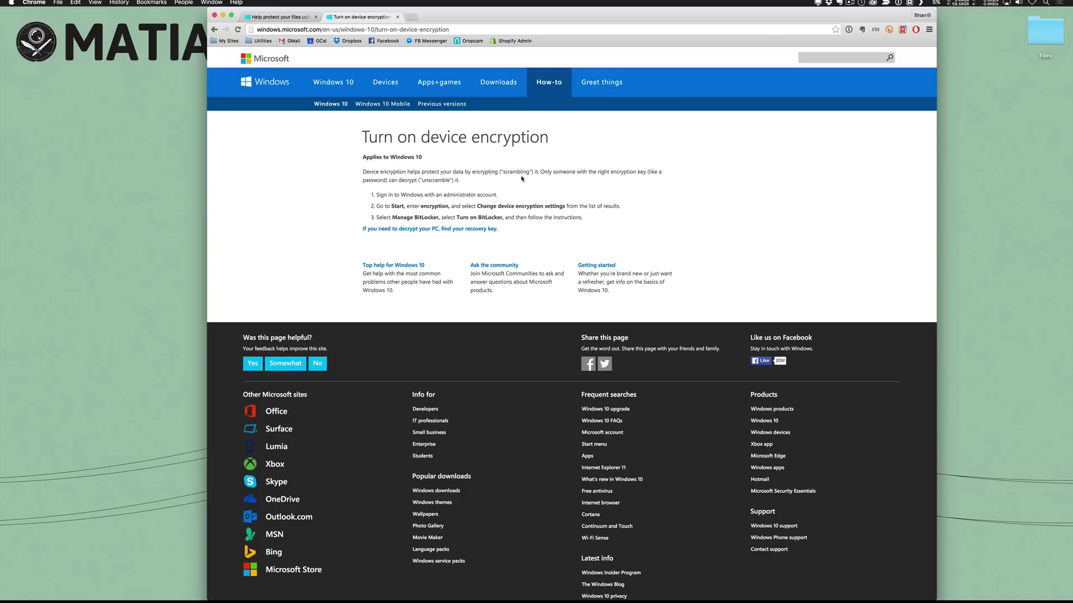
left_click_drag(539, 169, 539, 177)
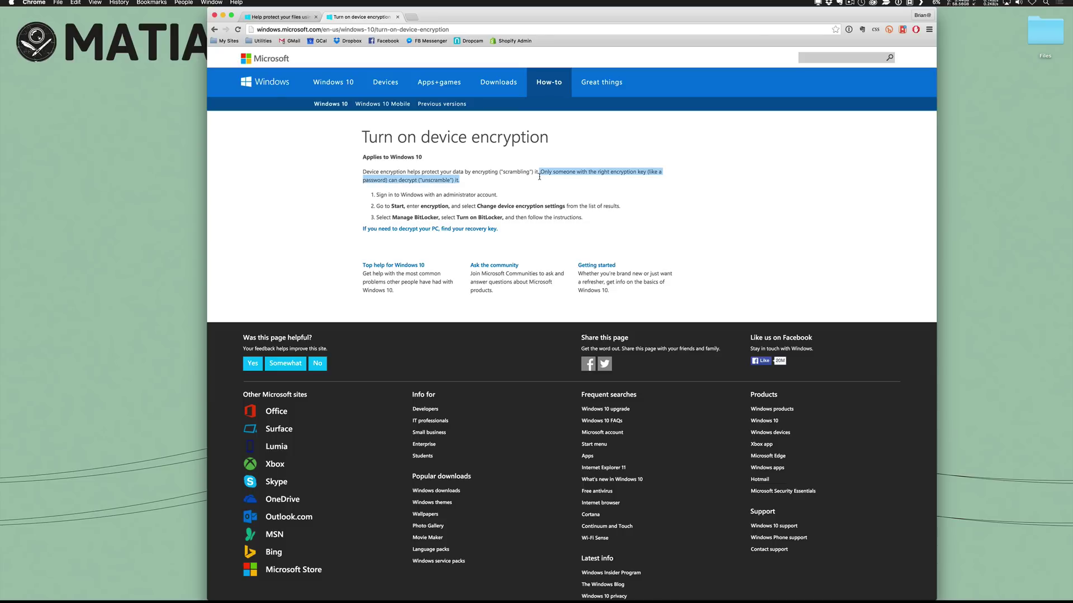
left_click(539, 177)
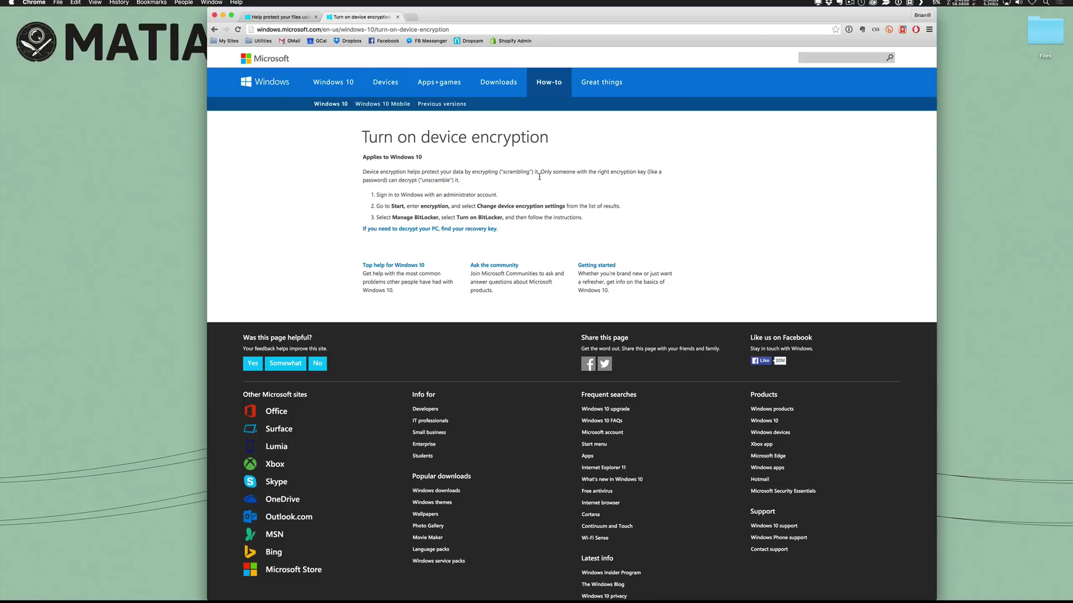